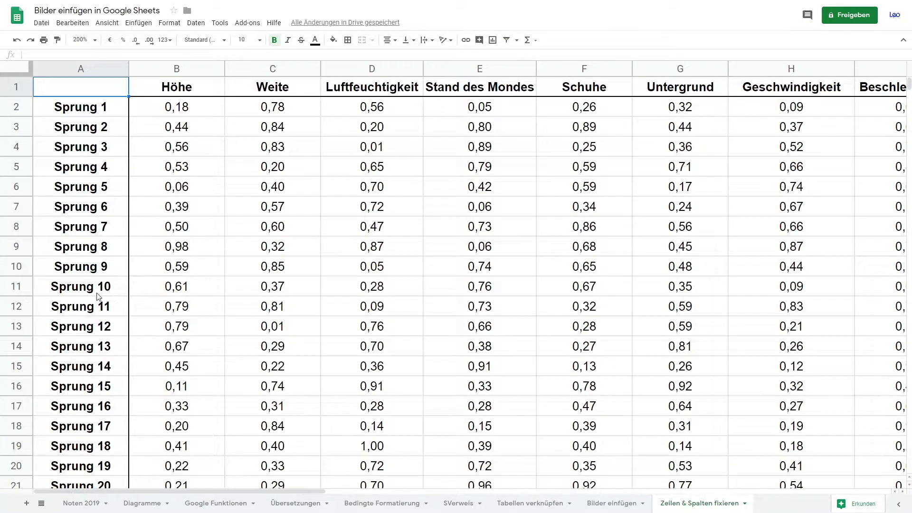
Scroll through the jump table, zoom out to 50% to see it whole, then return to 200%.
scroll(97, 296, "down", 2)
scroll(86, 185, "down", 3)
scroll(88, 200, "down", 3)
scroll(91, 214, "up", 1)
scroll(92, 223, "up", 4)
scroll(91, 223, "up", 4)
left_click(95, 40)
left_click(83, 57)
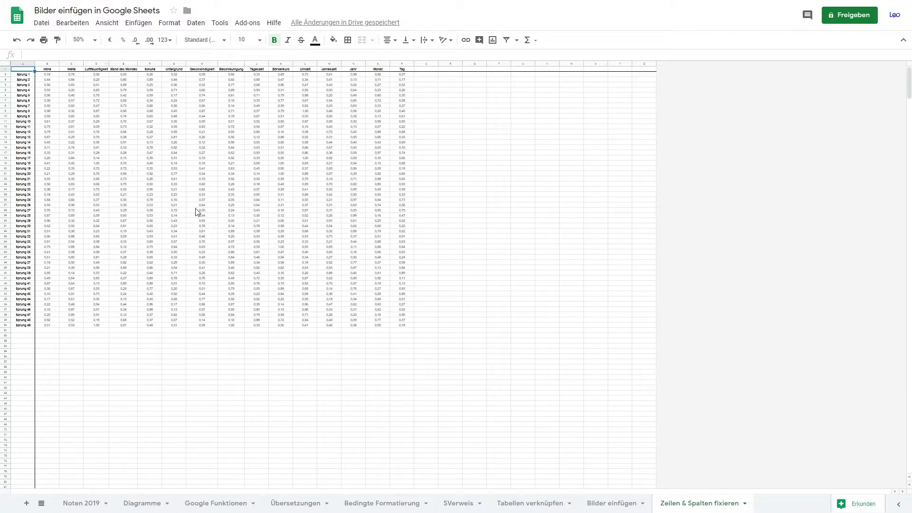
left_click(95, 40)
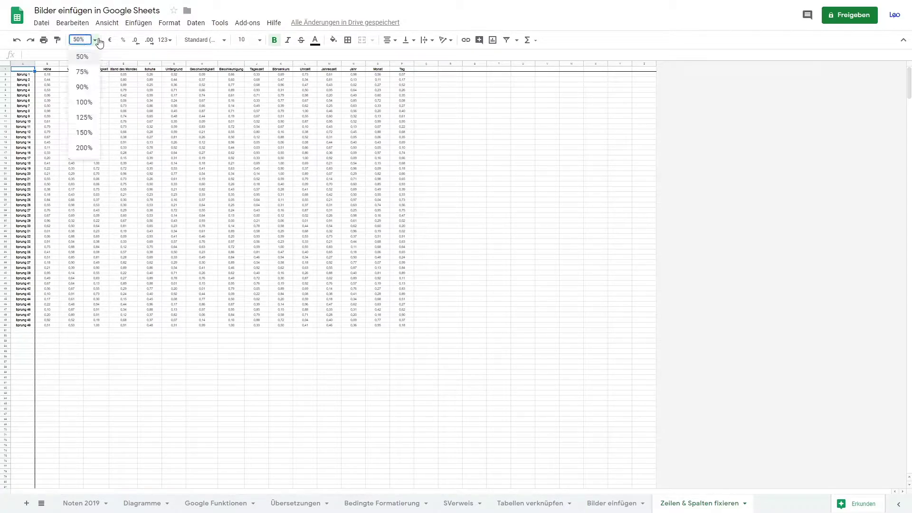
left_click(84, 148)
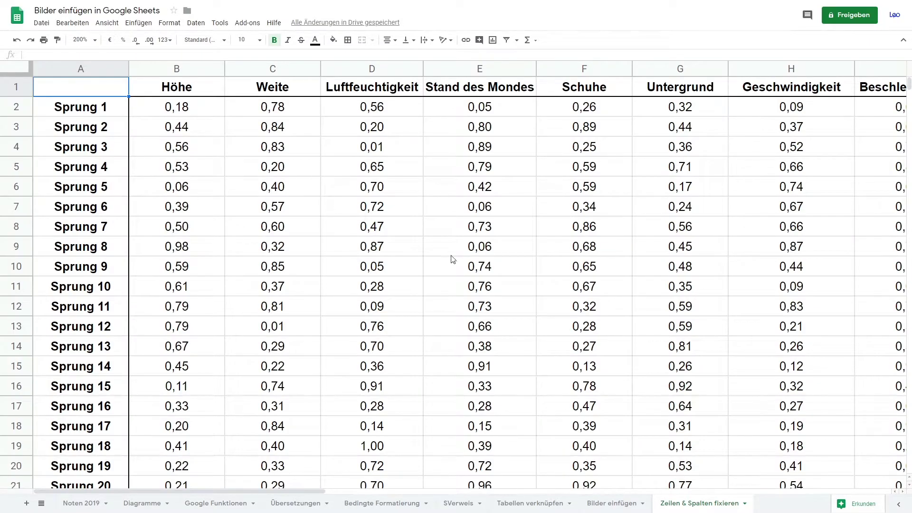
Scroll down and select cells across row 16, ending on E16.
scroll(684, 261, "down", 1)
scroll(664, 271, "down", 2)
scroll(664, 271, "up", 3)
scroll(521, 207, "down", 1)
scroll(521, 207, "down", 1)
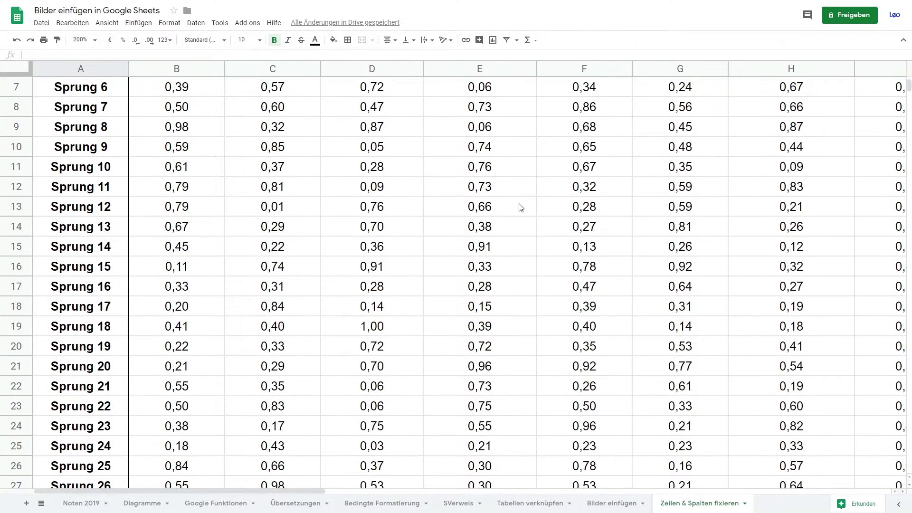
scroll(520, 208, "down", 1)
left_click(386, 217)
left_click(456, 216)
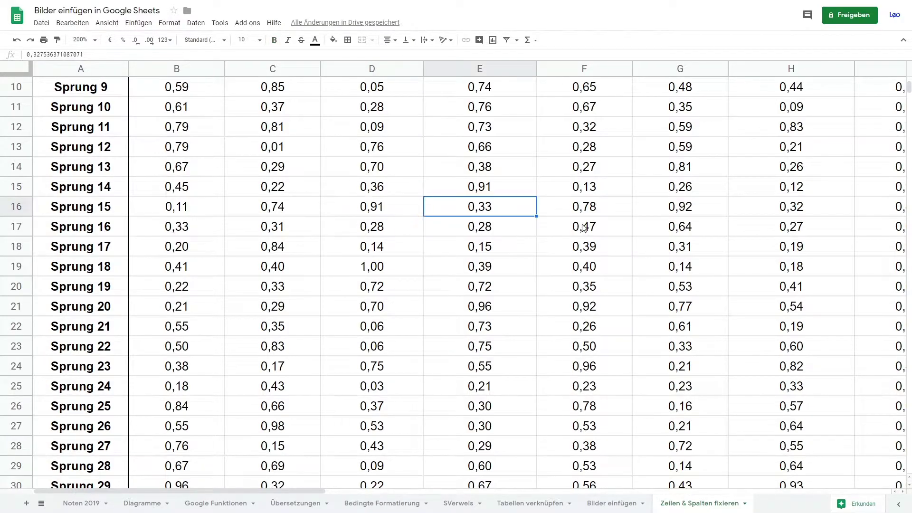
left_click(597, 209)
left_click(718, 218)
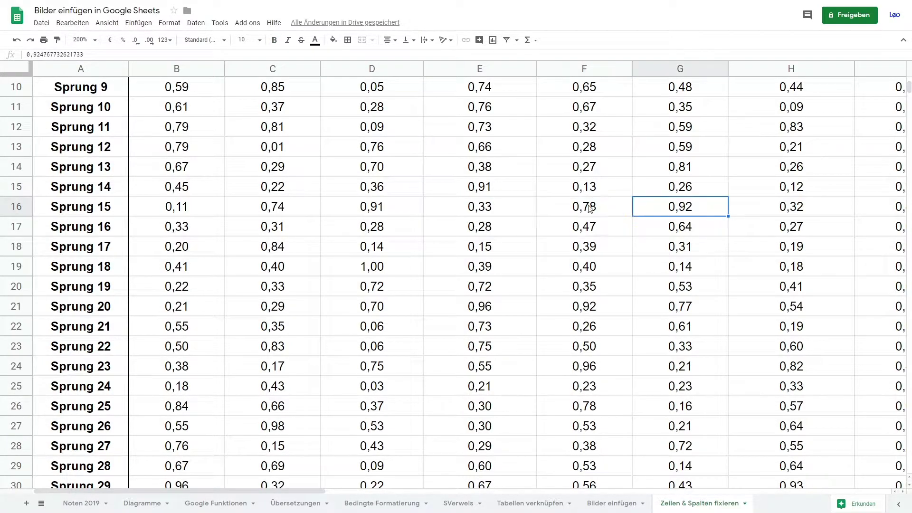
left_click(493, 208)
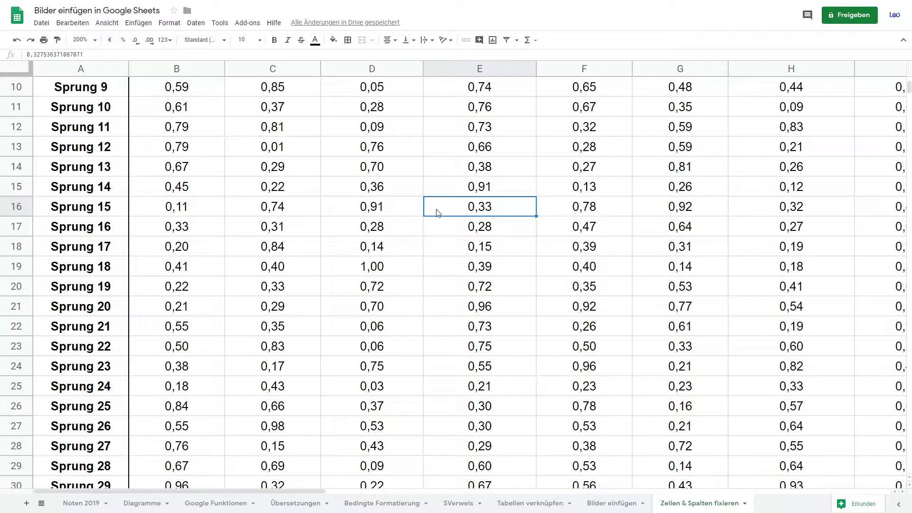
Scroll horizontally and vertically through the table and select cell H6.
scroll(449, 253, "up", 4)
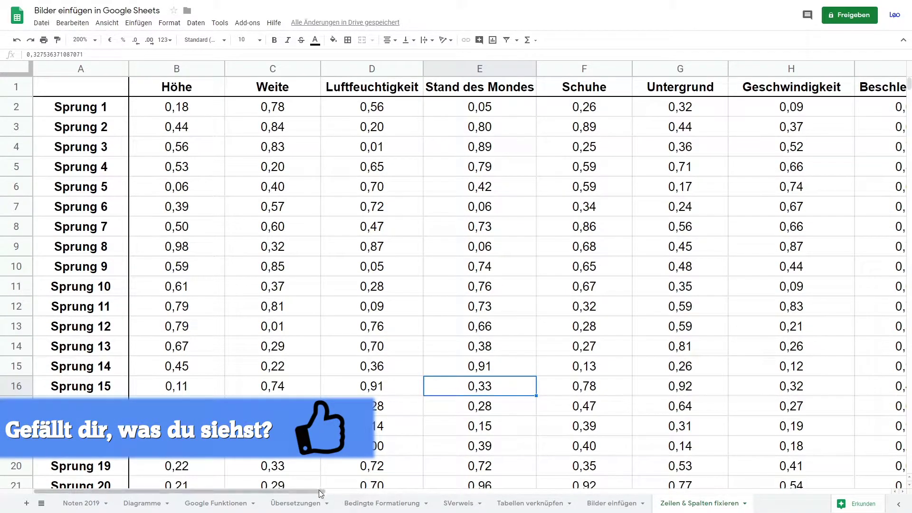
left_click_drag(322, 494, 478, 494)
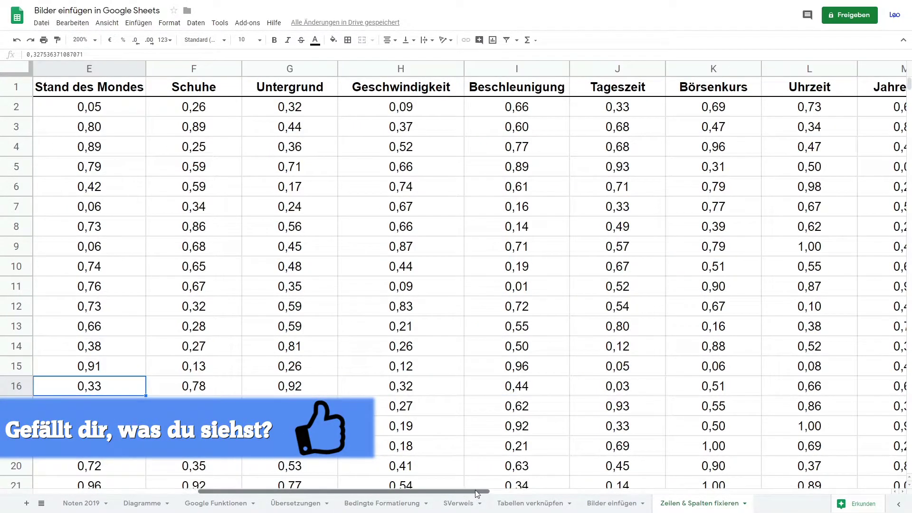
left_click(419, 190)
scroll(414, 195, "down", 4)
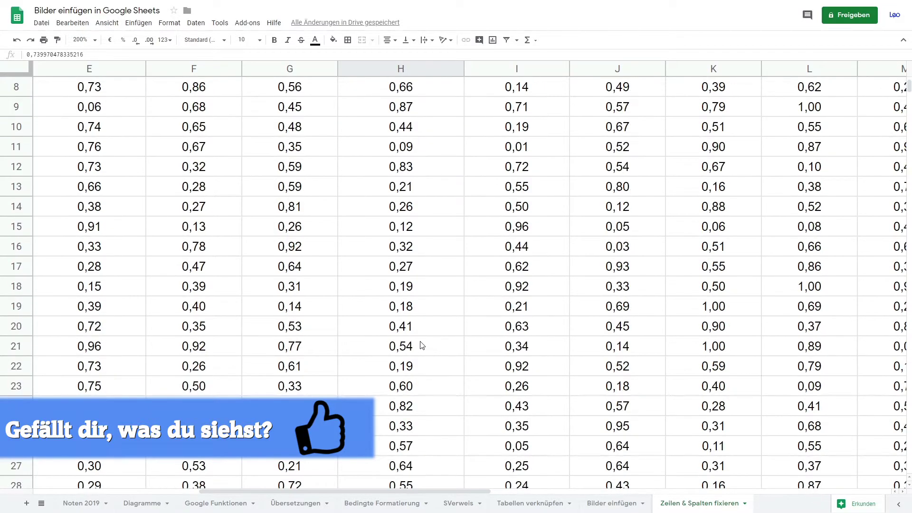
scroll(401, 204, "down", 2)
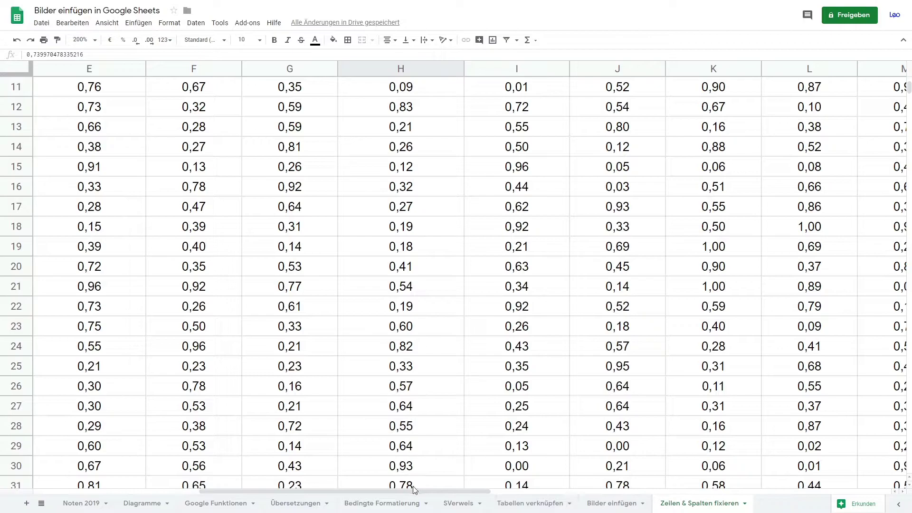
mouse_move(414, 491)
left_mouse_down()
mouse_move(279, 491)
mouse_move(222, 454)
left_mouse_up()
scroll(220, 389, "up", 3)
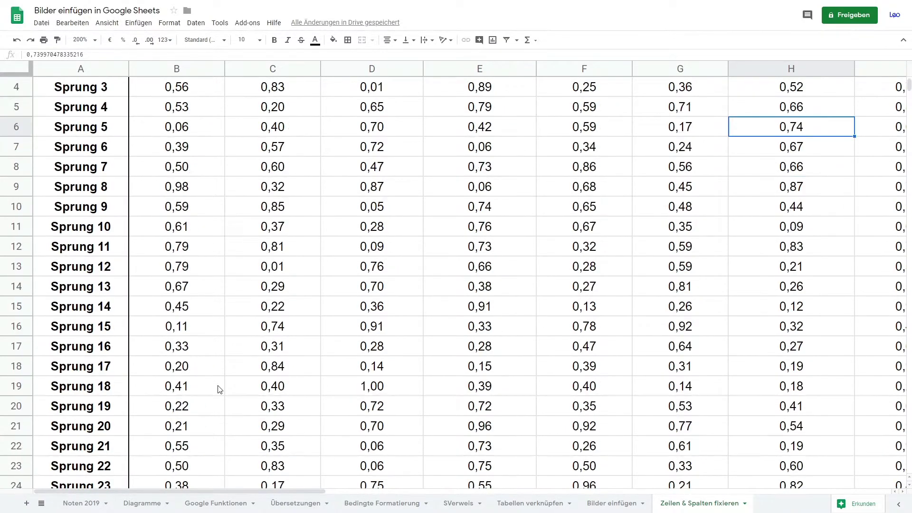
scroll(219, 390, "up", 1)
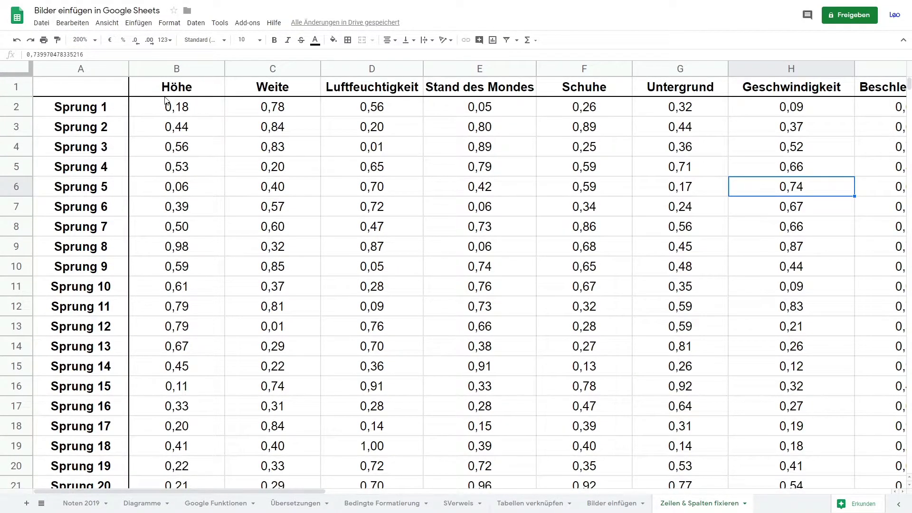
Go back to A1 and freeze 1 row (Ansicht > Fixieren > 1 Zeile), then select B2.
key("ctrl+Home")
left_click(105, 24)
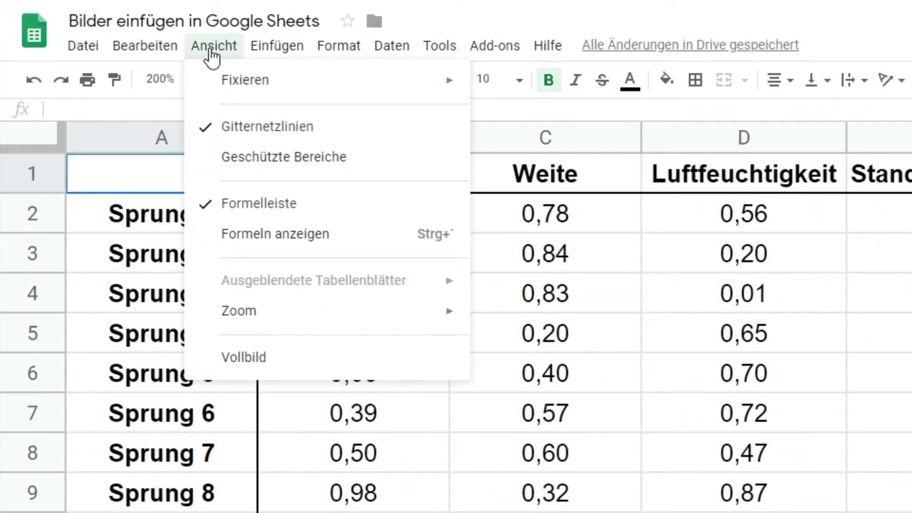
mouse_move(163, 40)
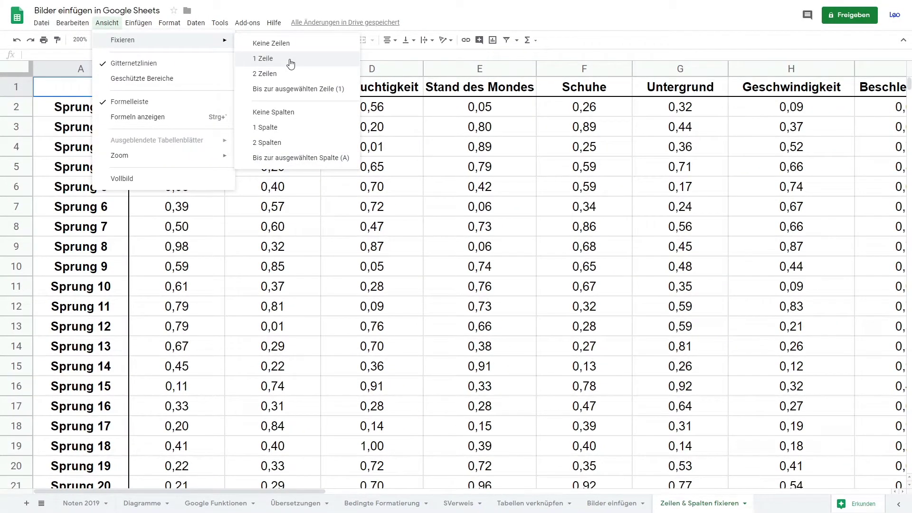
left_click(290, 60)
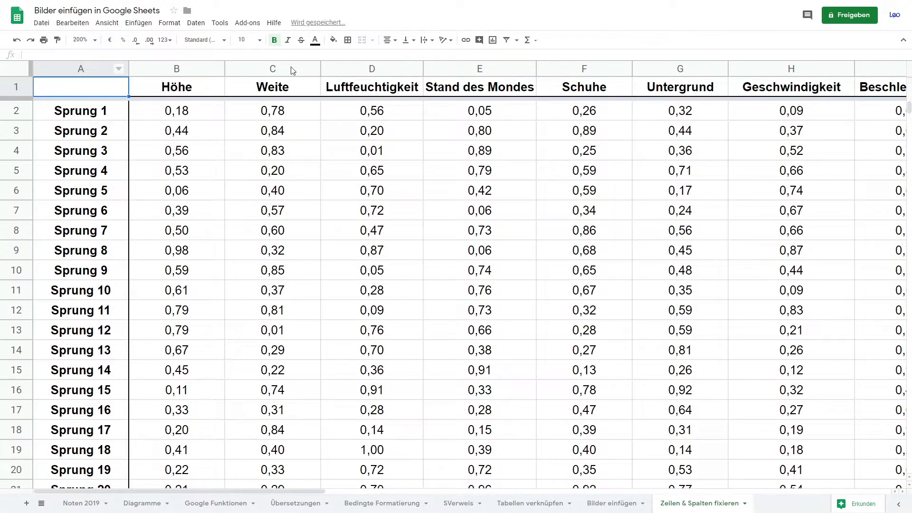
left_click(162, 116)
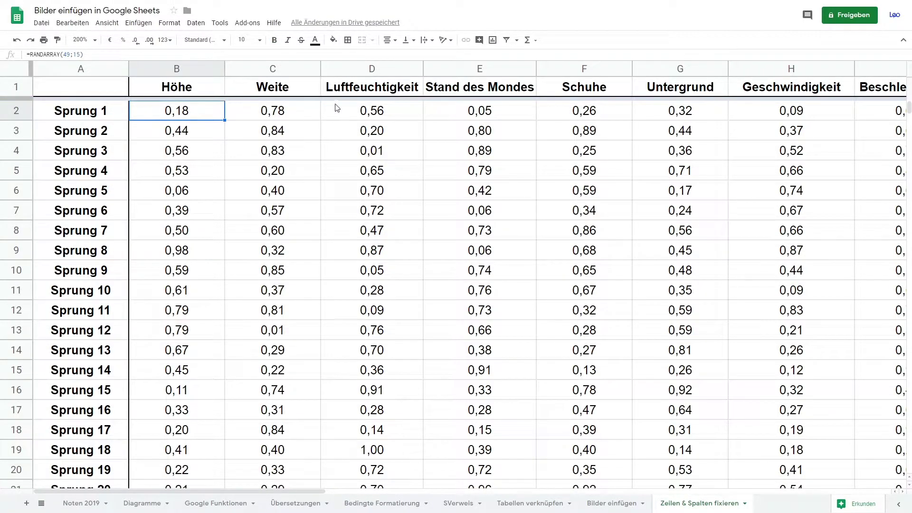
mouse_move(175, 68)
scroll(223, 155, "down", 1)
scroll(227, 162, "down", 2)
scroll(231, 169, "down", 1)
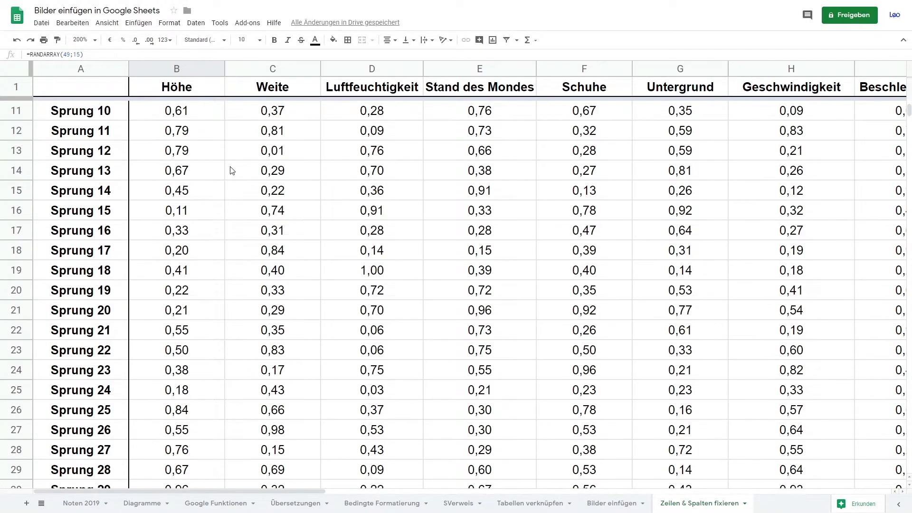
scroll(232, 170, "down", 1)
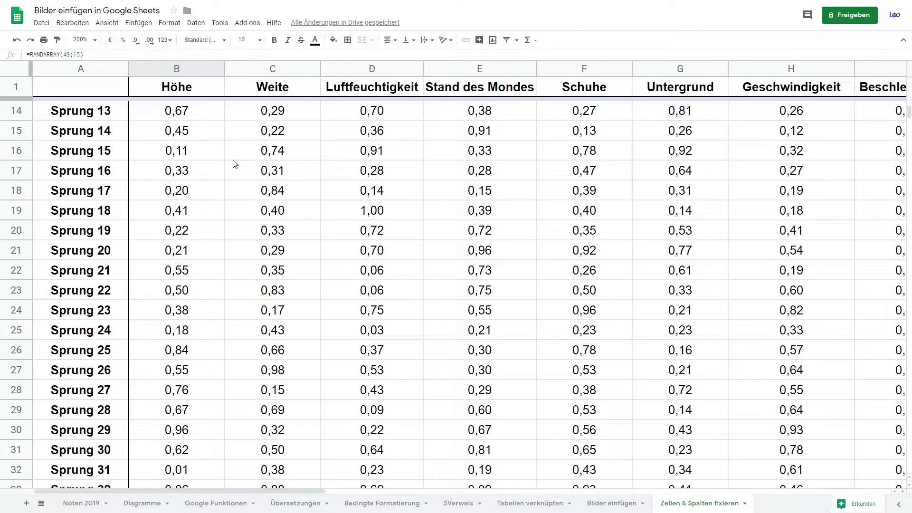
scroll(409, 240, "down", 1)
scroll(409, 240, "down", 2)
scroll(409, 240, "down", 2)
scroll(385, 202, "down", 1)
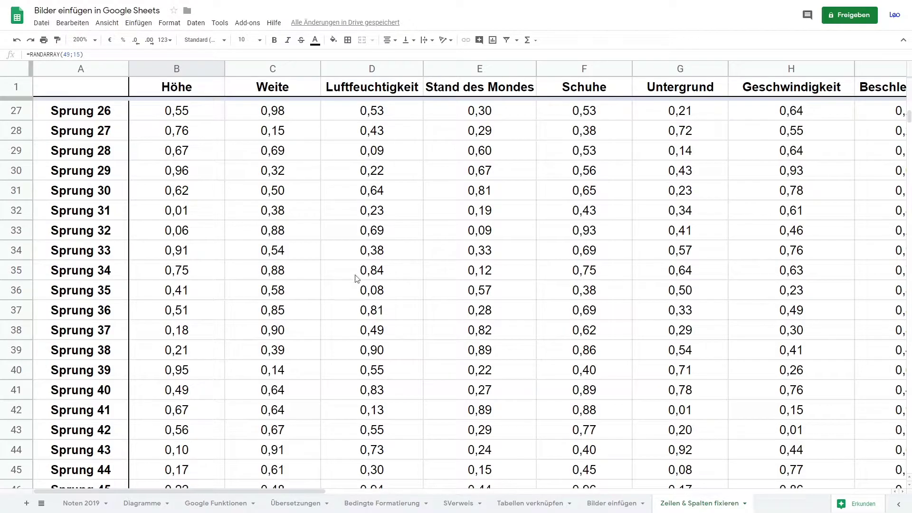
scroll(278, 328, "up", 4)
scroll(275, 321, "up", 4)
scroll(274, 321, "up", 3)
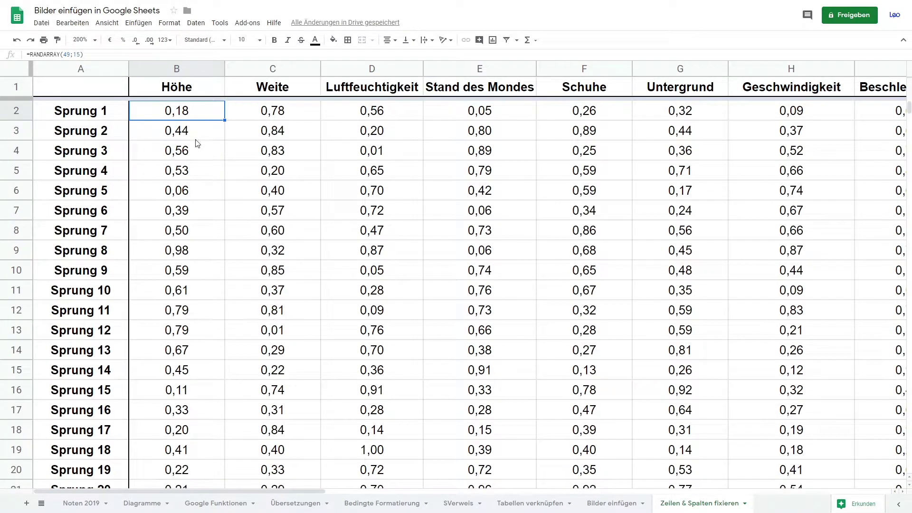
left_click(107, 23)
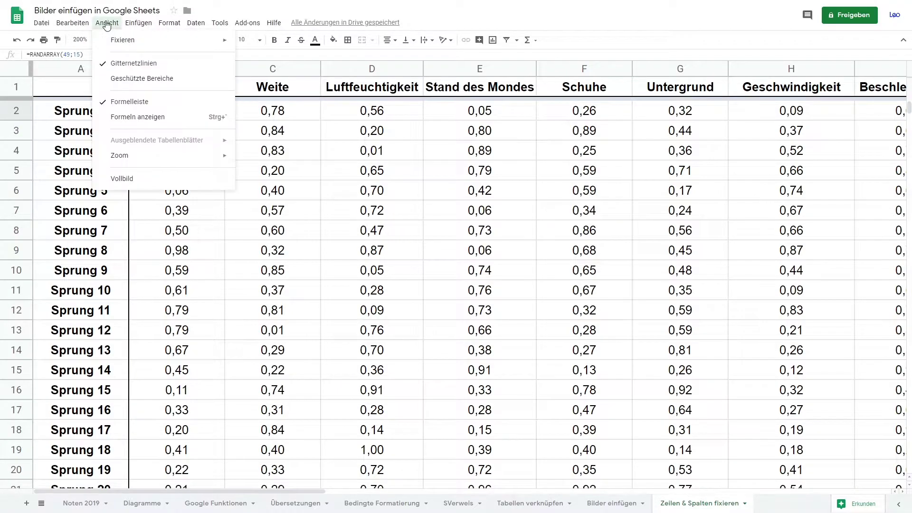
mouse_move(122, 40)
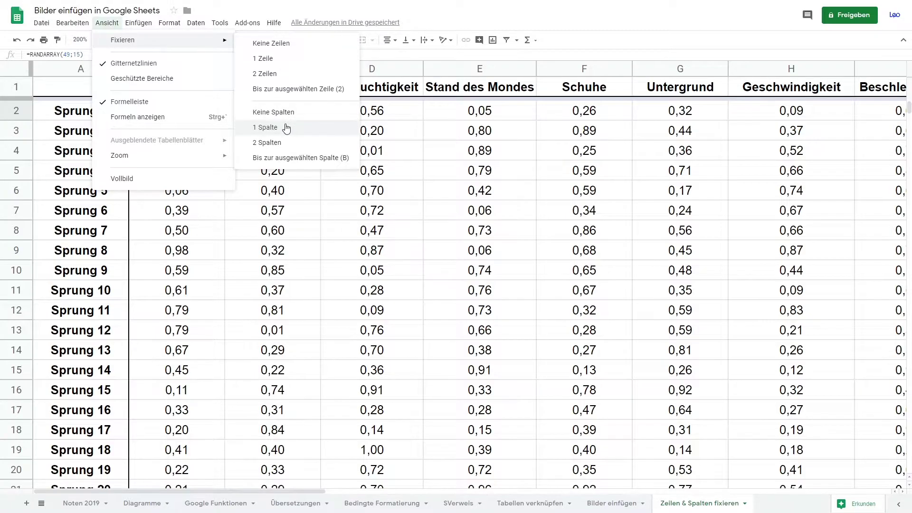
Freeze 1 column so column A stays fixed, then scroll down and across to test it.
left_click(287, 128)
left_click(265, 165)
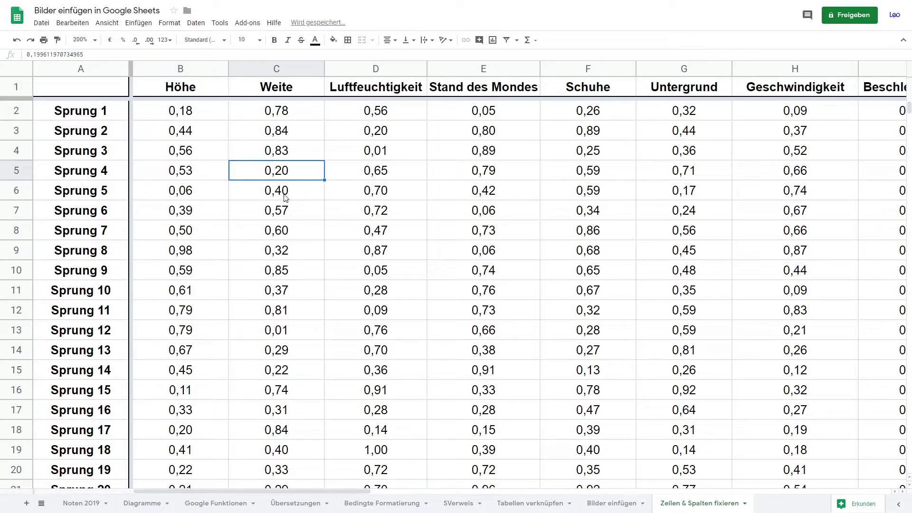
scroll(375, 189, "down", 3)
scroll(377, 189, "down", 1)
scroll(383, 189, "down", 2)
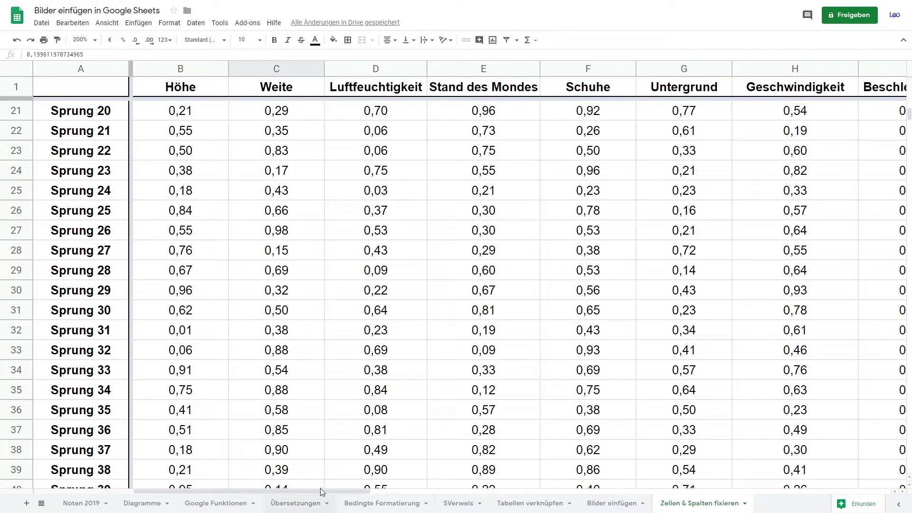
left_click_drag(333, 492, 566, 477)
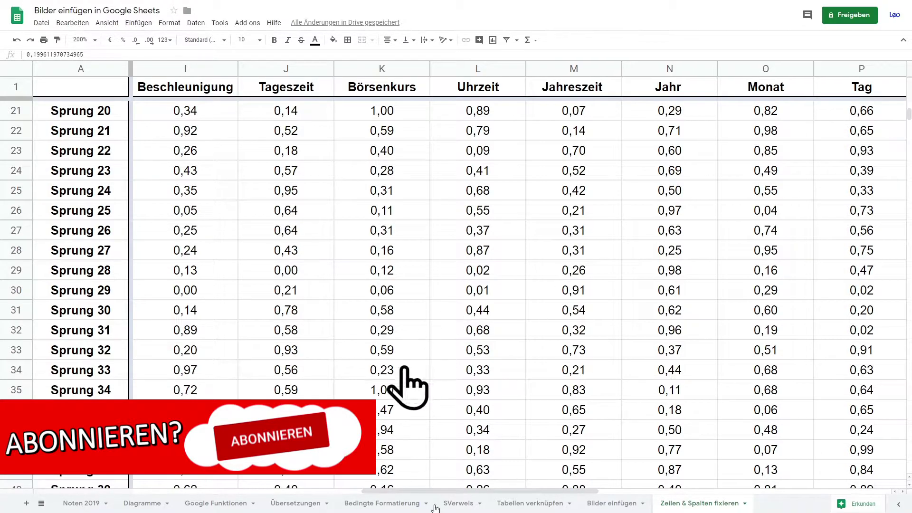
Scroll across and down to cell L31 and back, confirming row 1 and column A stay fixed.
left_click_drag(423, 492, 463, 491)
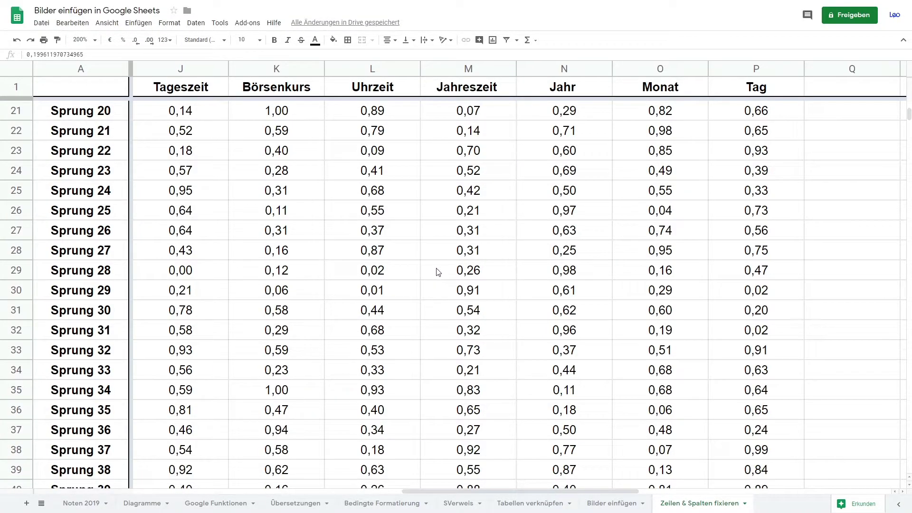
left_click(379, 319)
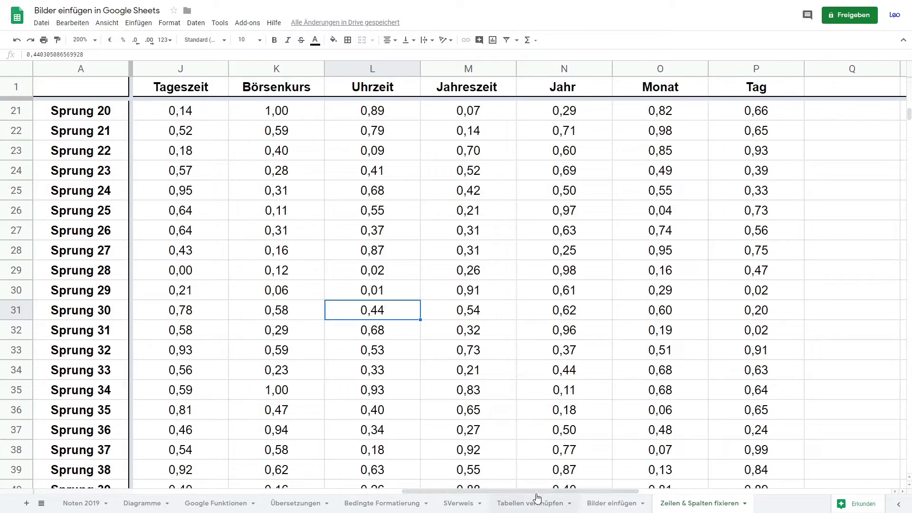
left_click_drag(534, 491, 238, 484)
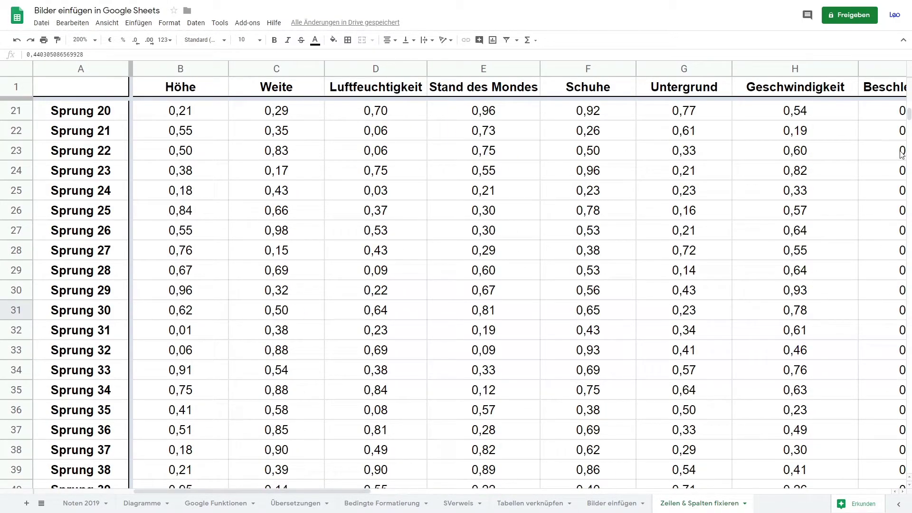
left_click_drag(905, 120, 909, 78)
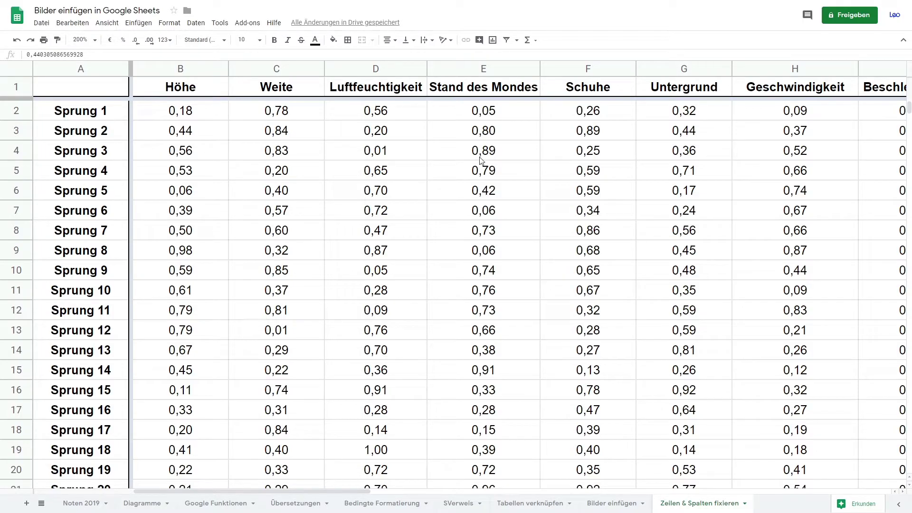
scroll(448, 232, "down", 1)
scroll(448, 232, "up", 3)
Remove the row freeze, then freeze the first 2 rows and scroll to test.
left_click(107, 22)
mouse_move(122, 39)
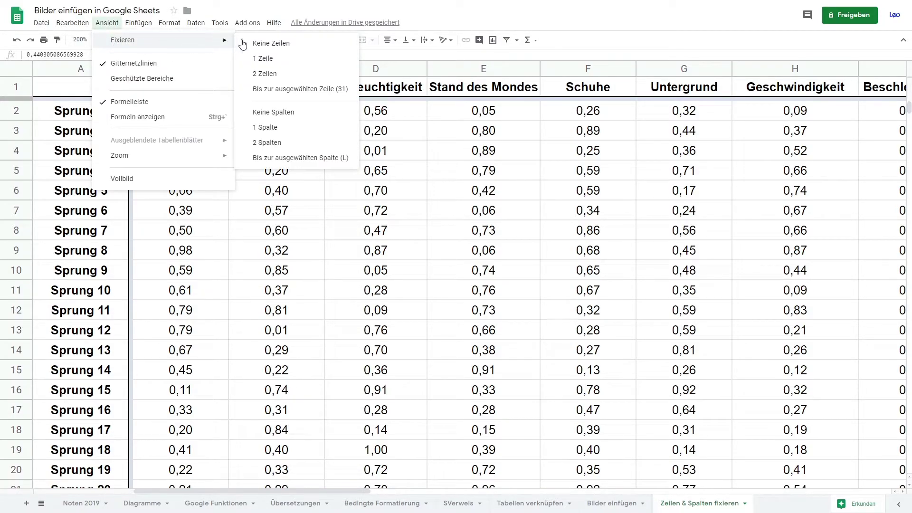
left_click(292, 44)
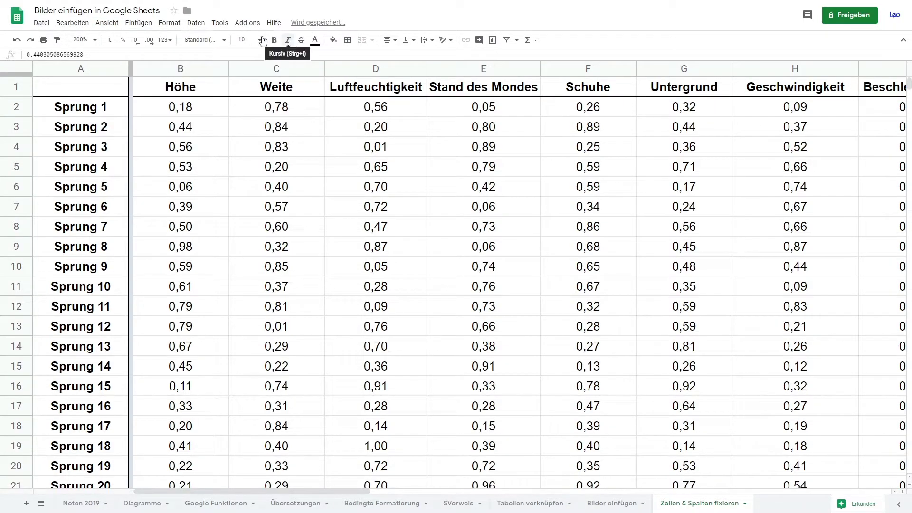
left_click(103, 24)
mouse_move(164, 39)
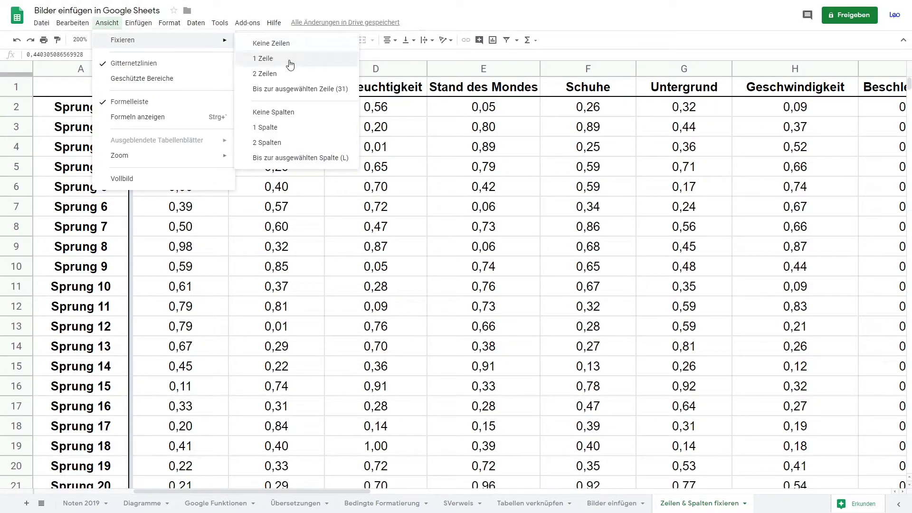
left_click(287, 76)
scroll(247, 172, "down", 1)
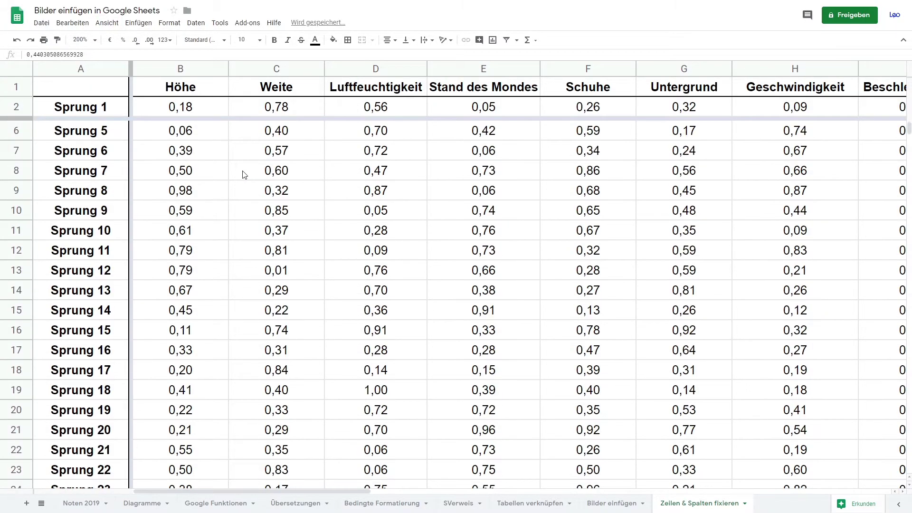
scroll(245, 173, "down", 2)
scroll(245, 172, "down", 2)
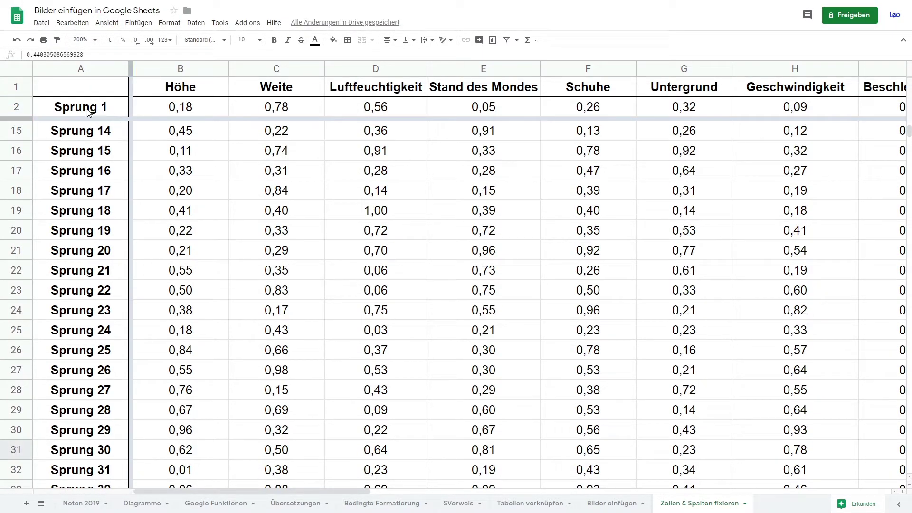
scroll(145, 150, "up", 5)
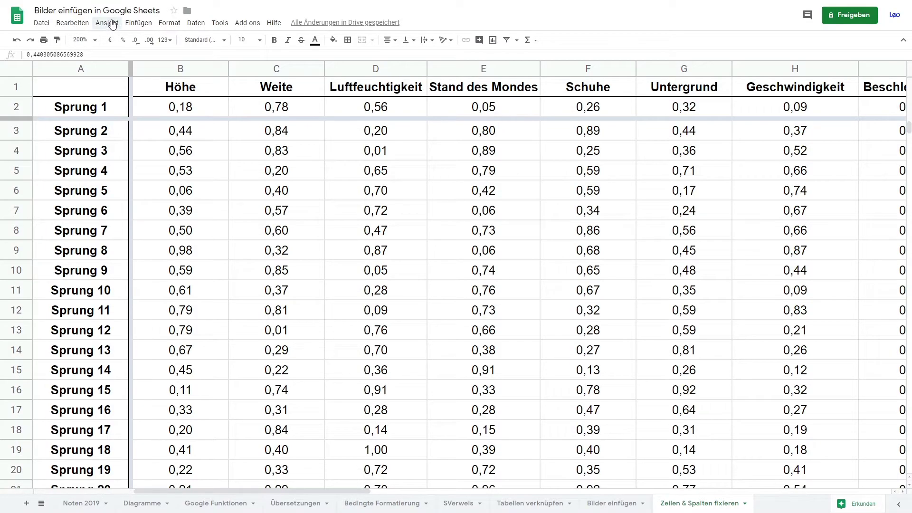
Freeze the first 2 columns and scroll down and sideways to check them.
left_click(107, 23)
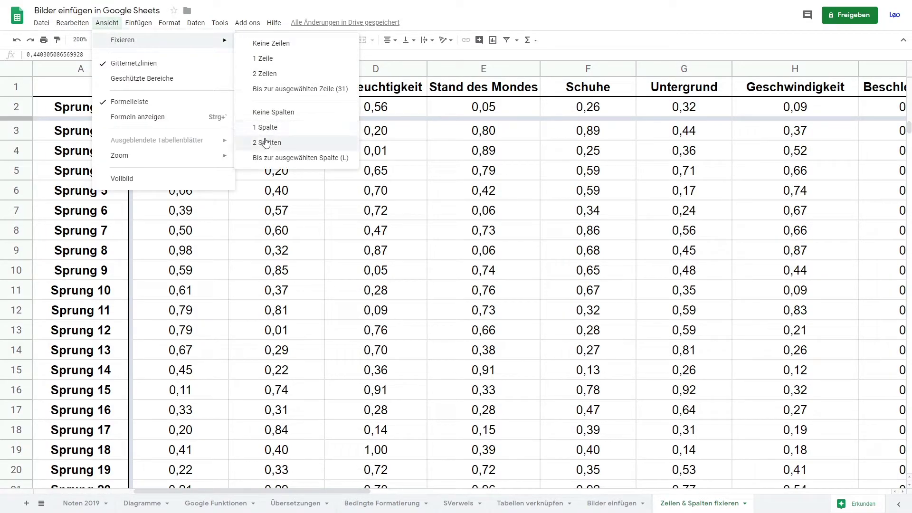
mouse_move(143, 40)
left_click(284, 144)
scroll(240, 157, "down", 3)
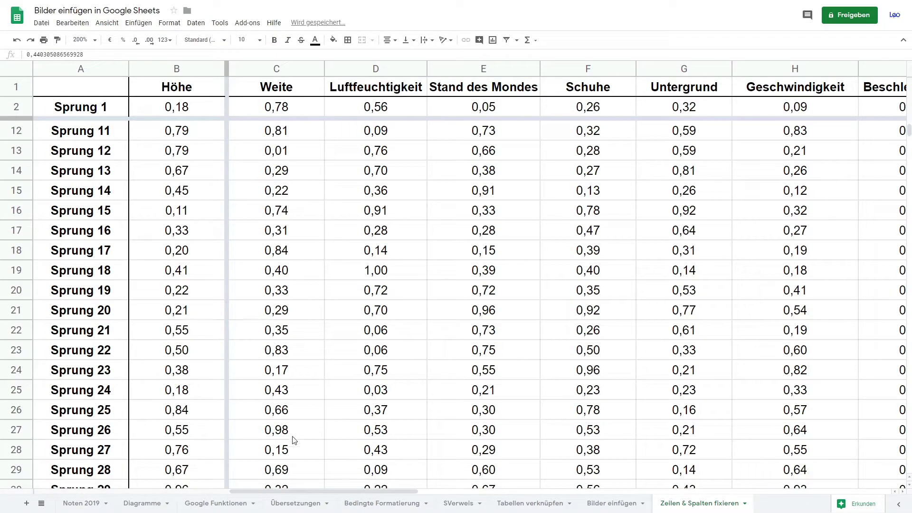
left_click_drag(298, 493, 356, 495)
scroll(238, 285, "left", 2)
scroll(237, 285, "up", 3)
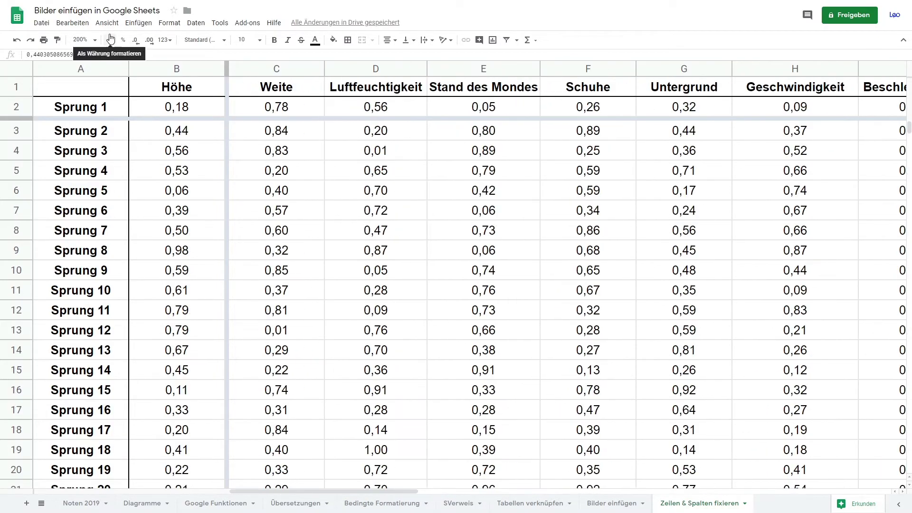
left_click(133, 27)
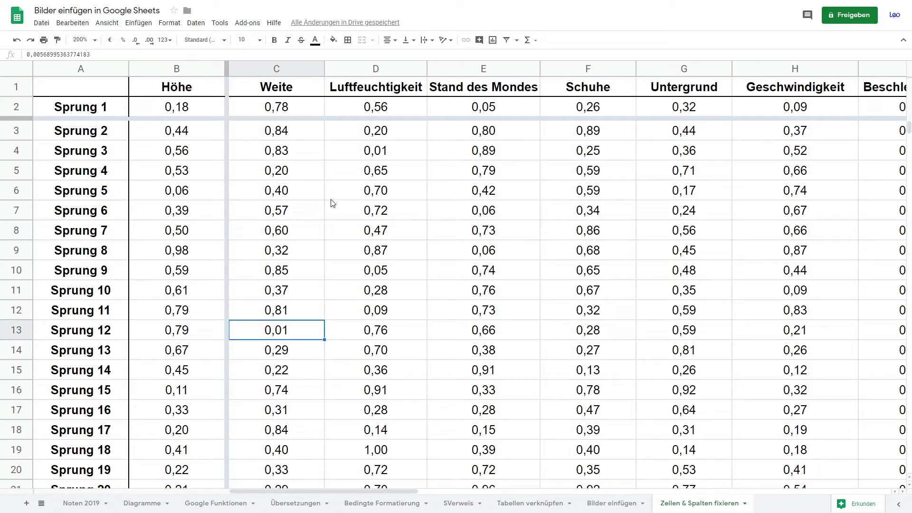
Select D6, then freeze rows up to row 6 and columns up to column D.
left_click(370, 196)
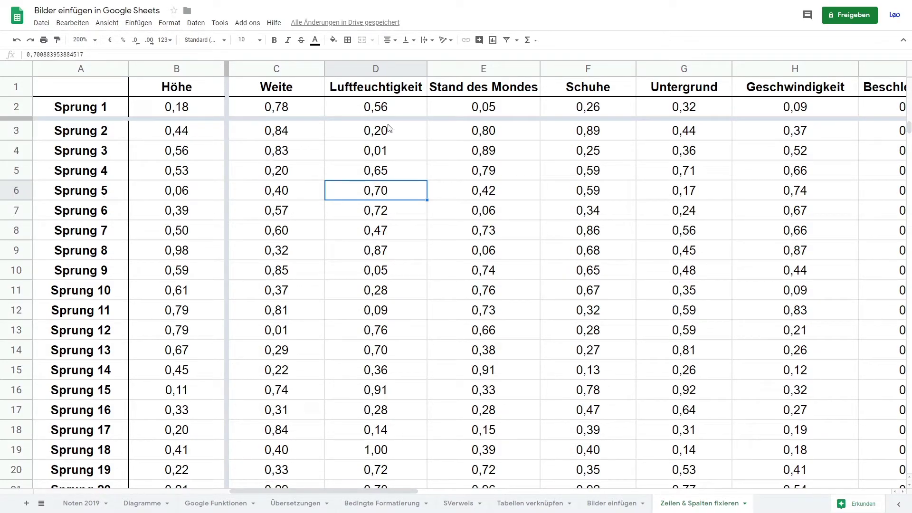
left_click(108, 22)
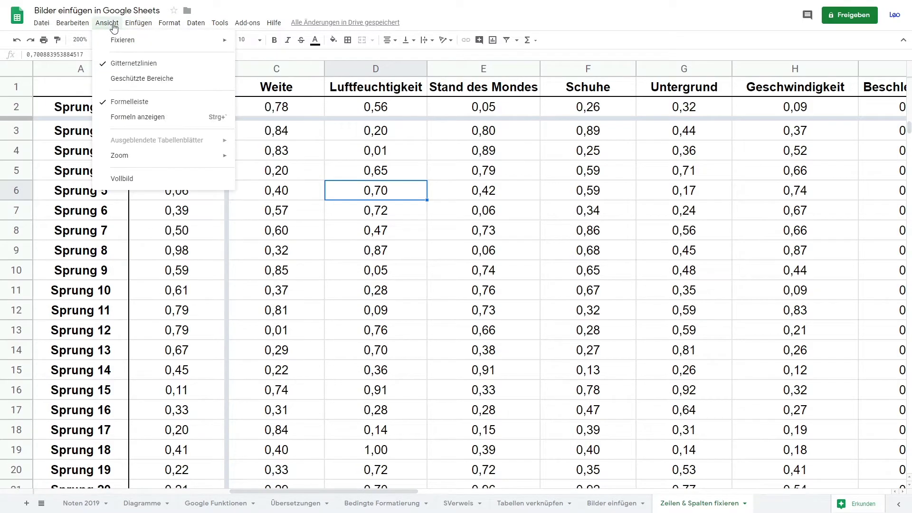
mouse_move(123, 39)
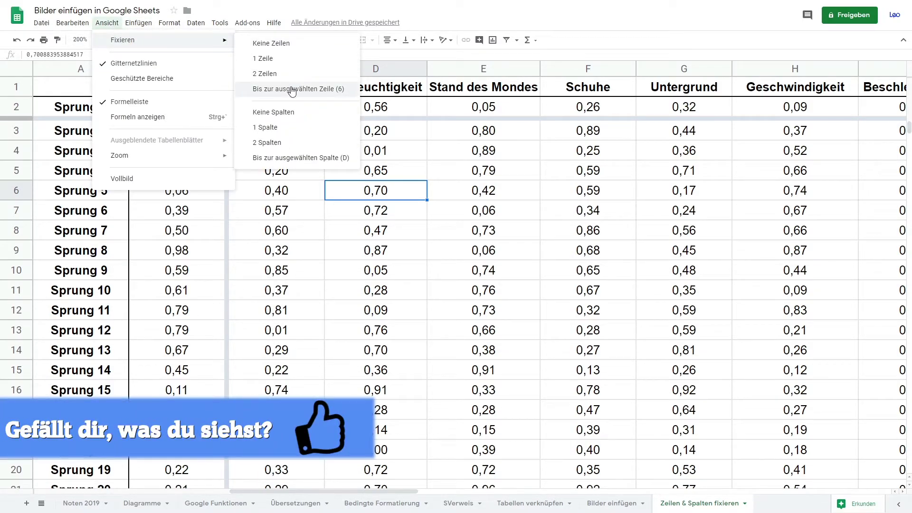
left_click(292, 90)
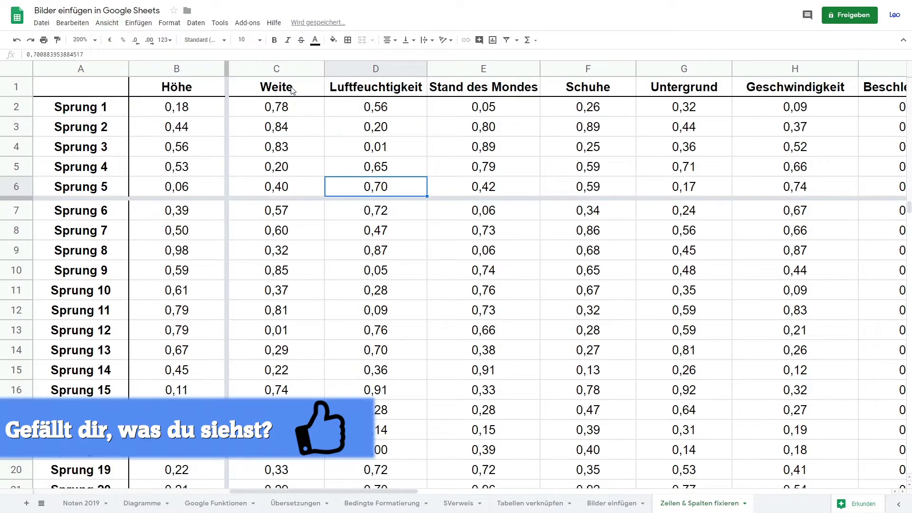
left_click(169, 22)
mouse_move(123, 40)
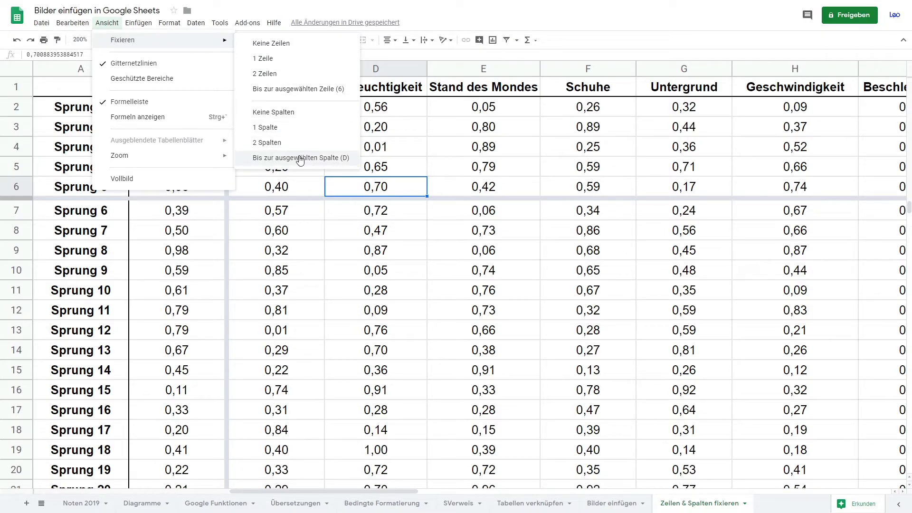
left_click(300, 159)
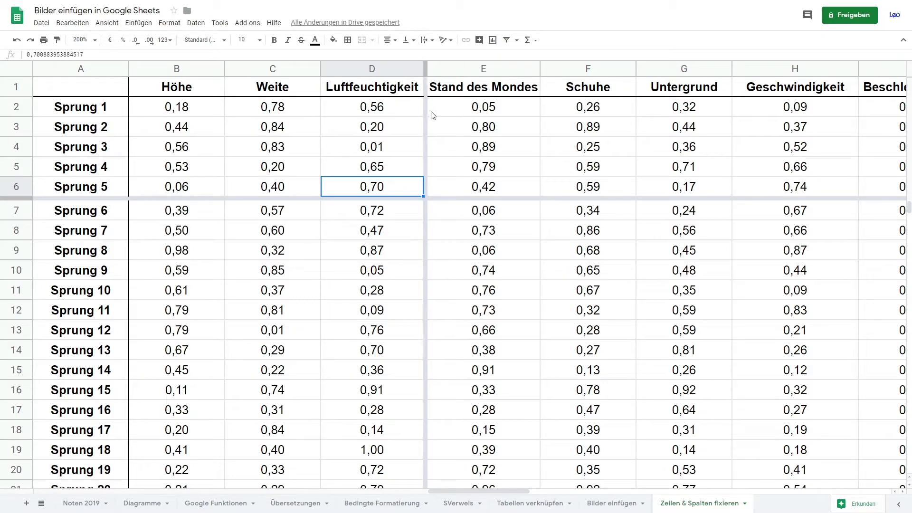
left_click(449, 277)
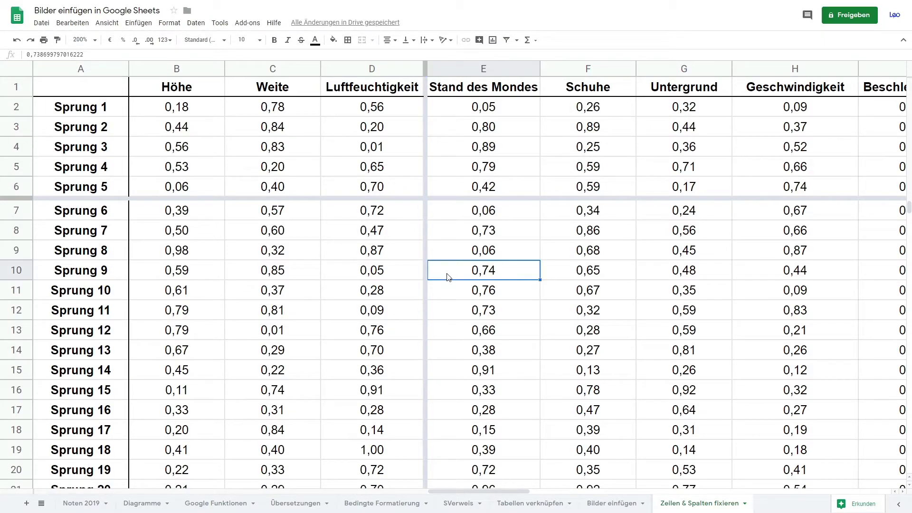
scroll(519, 273, "down", 1)
scroll(519, 273, "down", 1)
scroll(519, 273, "down", 1)
scroll(519, 273, "down", 2)
scroll(519, 272, "down", 3)
scroll(517, 271, "down", 1)
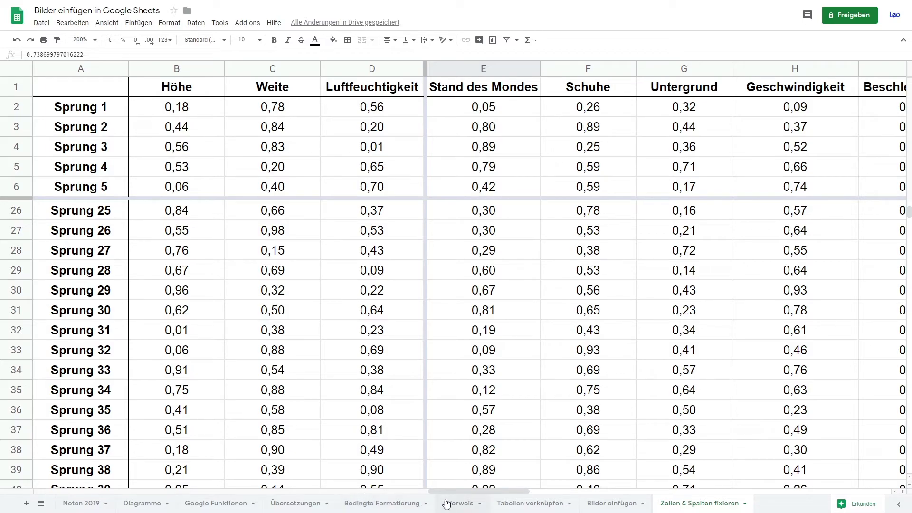
left_click_drag(449, 489, 562, 489)
left_click_drag(475, 484, 691, 489)
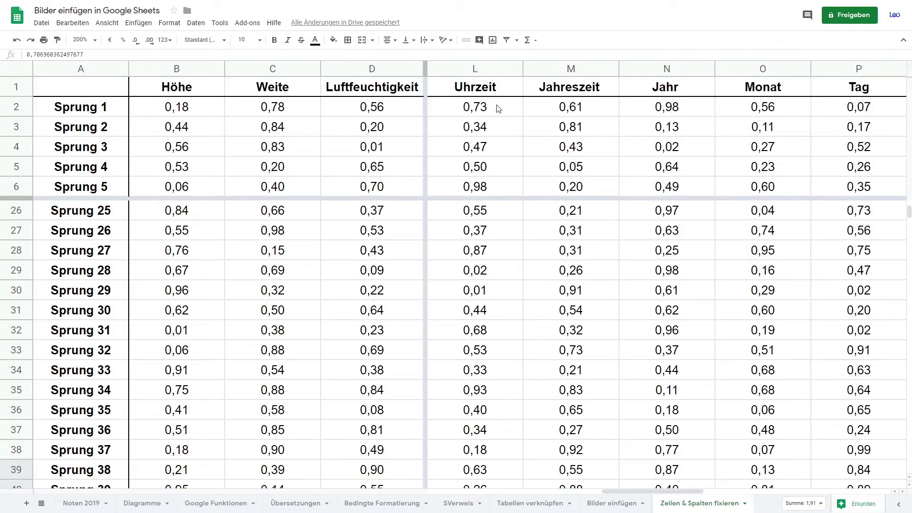
left_click(107, 22)
mouse_move(143, 40)
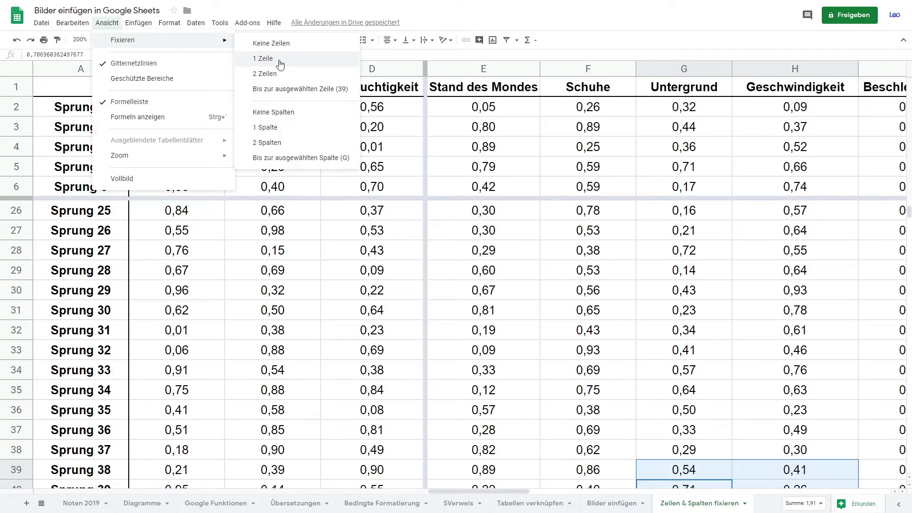
Freeze 1 row and 1 column, replacing the rows 1–6 and columns A–D freeze.
left_click(276, 58)
left_click(107, 23)
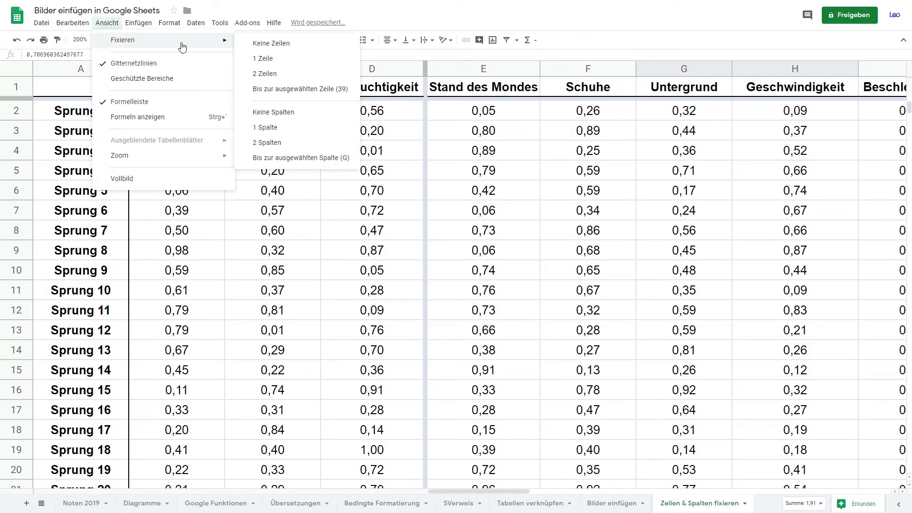
left_click(266, 129)
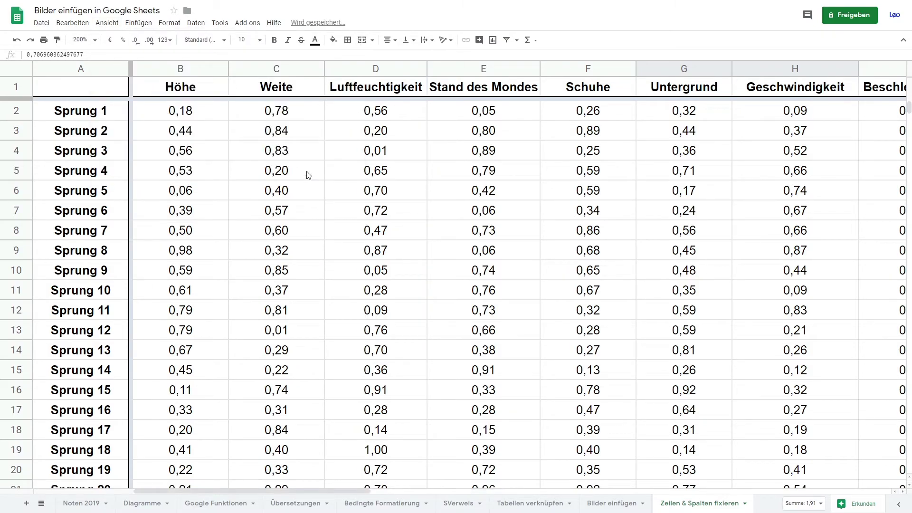
Select a data cell and scroll down and back up to confirm header row 1 and column A stay fixed.
left_click(424, 219)
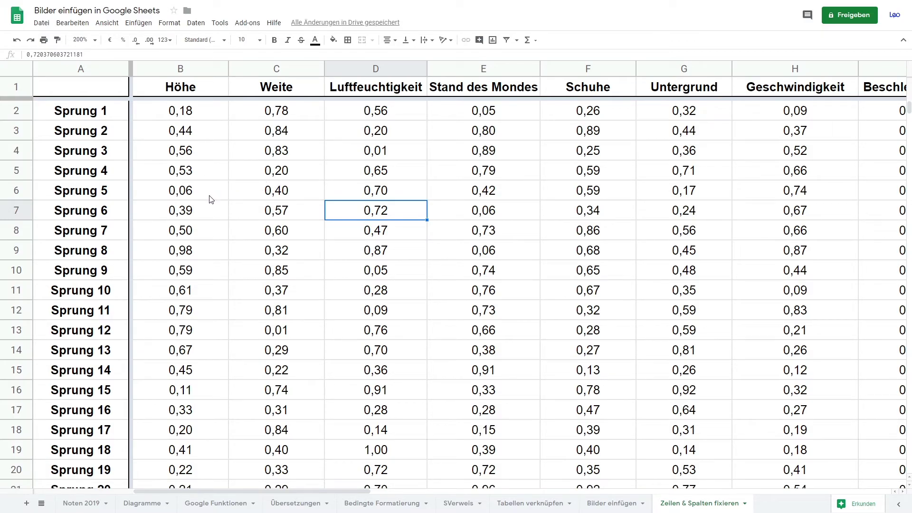
scroll(242, 191, "down", 1)
scroll(241, 191, "down", 3)
scroll(242, 192, "down", 3)
scroll(242, 192, "down", 1)
scroll(241, 192, "down", 1)
scroll(242, 190, "up", 2)
scroll(243, 187, "up", 3)
scroll(242, 186, "up", 3)
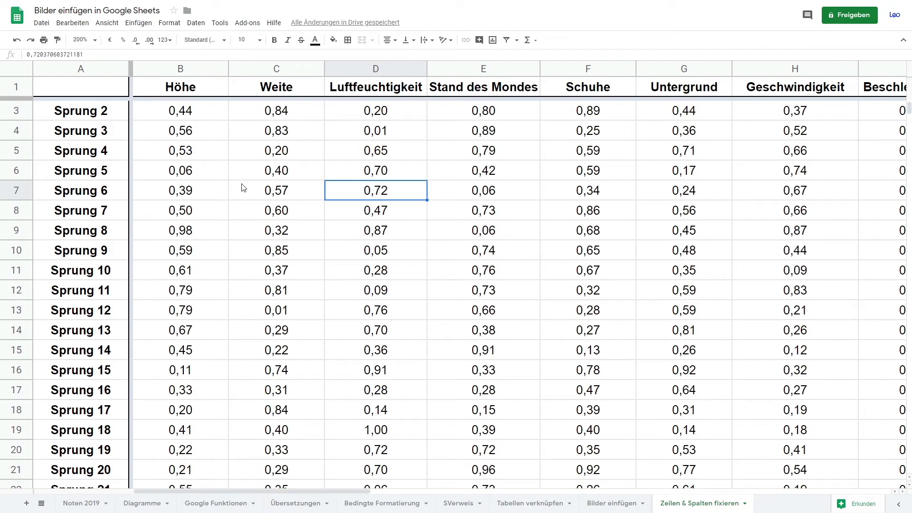
scroll(242, 187, "up", 1)
mouse_move(369, 491)
left_mouse_down()
mouse_move(419, 481)
mouse_move(347, 478)
left_mouse_up()
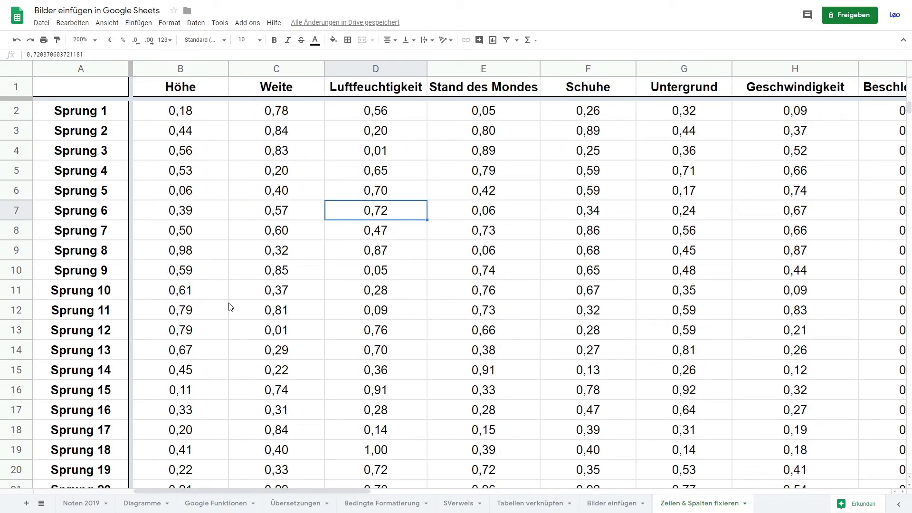